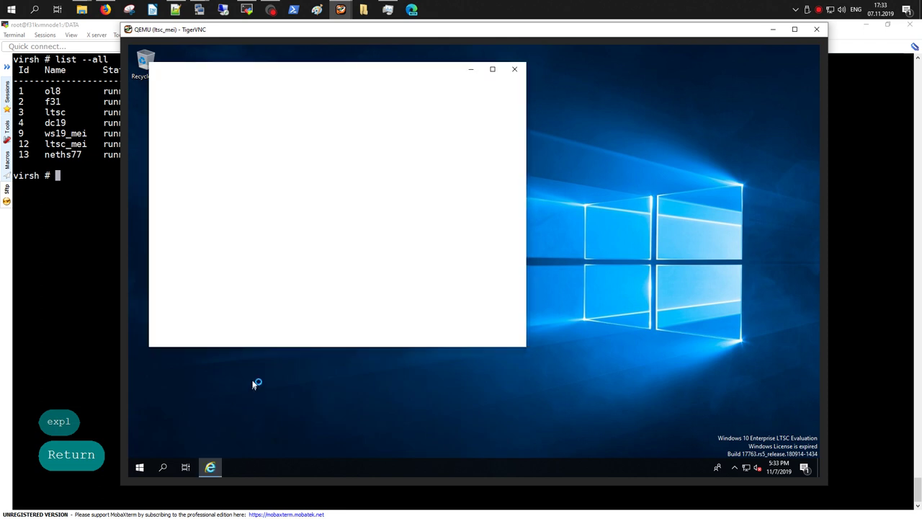
Step: Maximize the browser window and go to the Google home page
click(493, 70)
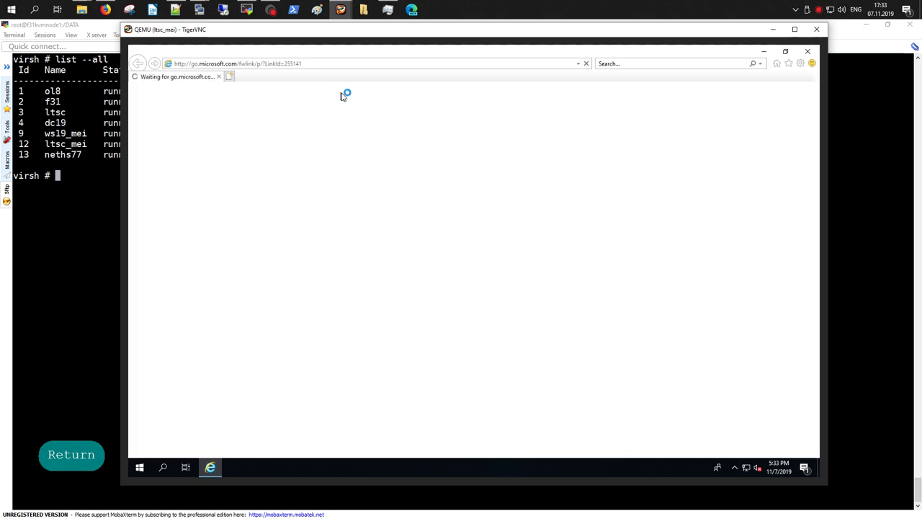
click(325, 63)
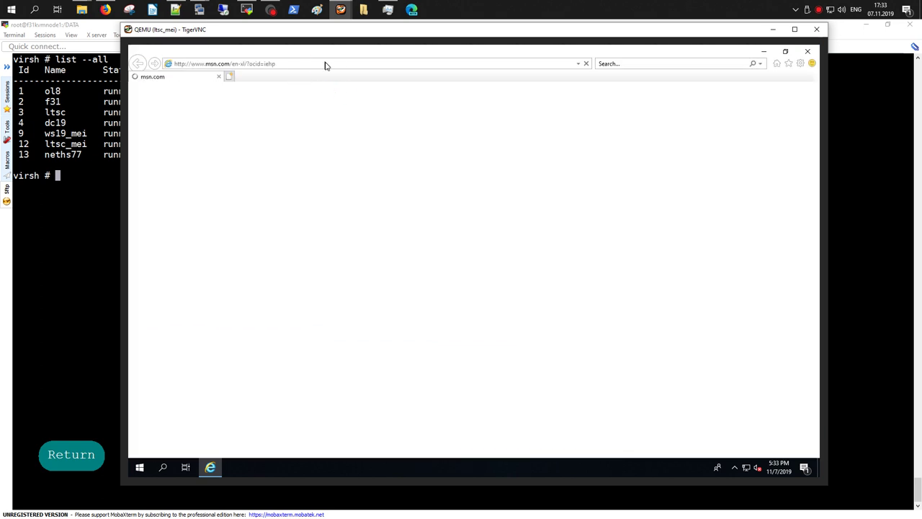
click(325, 65)
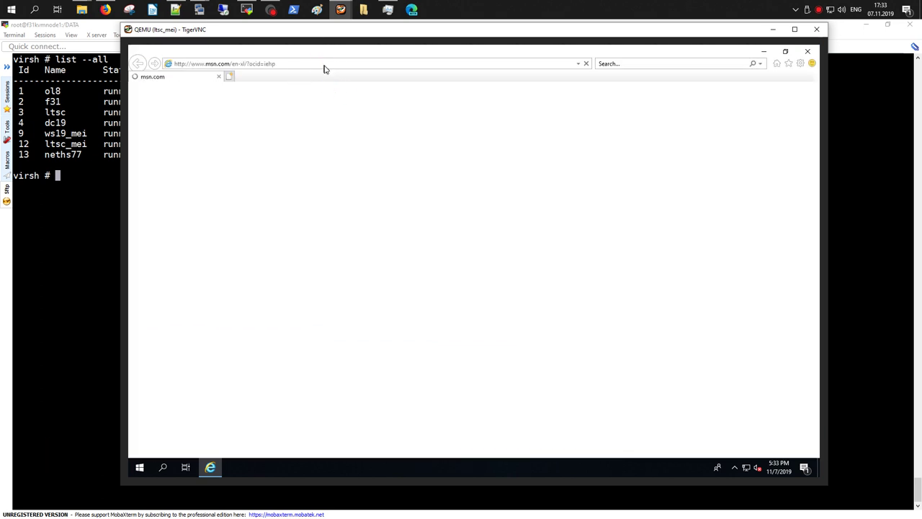
click(324, 65)
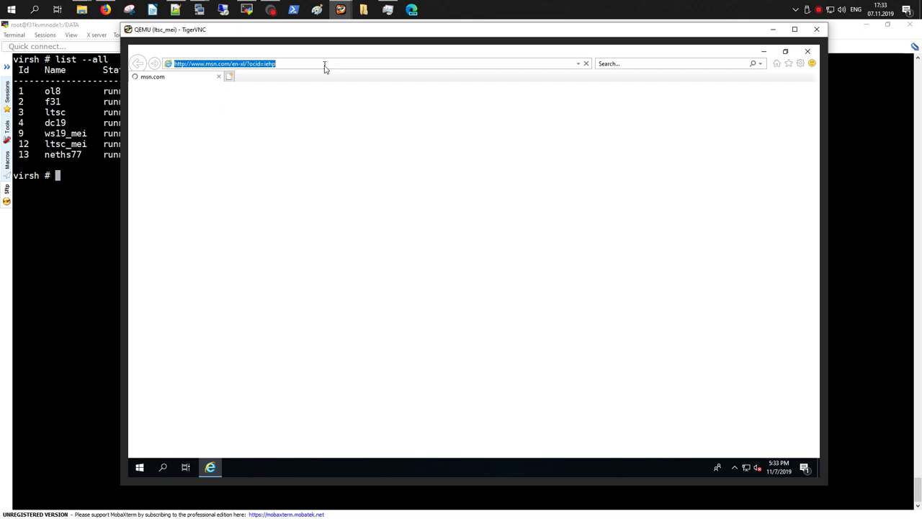
text(goog)
key(Return)
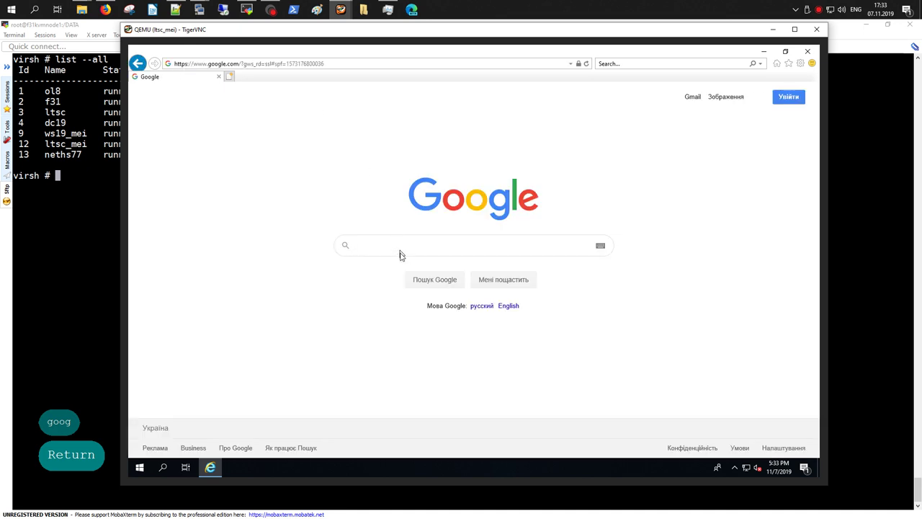
Step: Search Google for "edge insider" and open the Microsoft Edge Insider Channels result
text(edge )
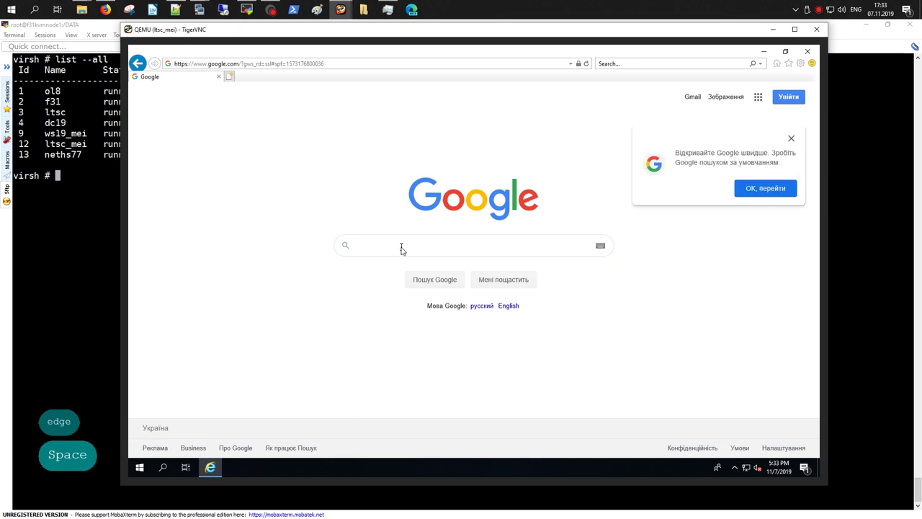
text(ed)
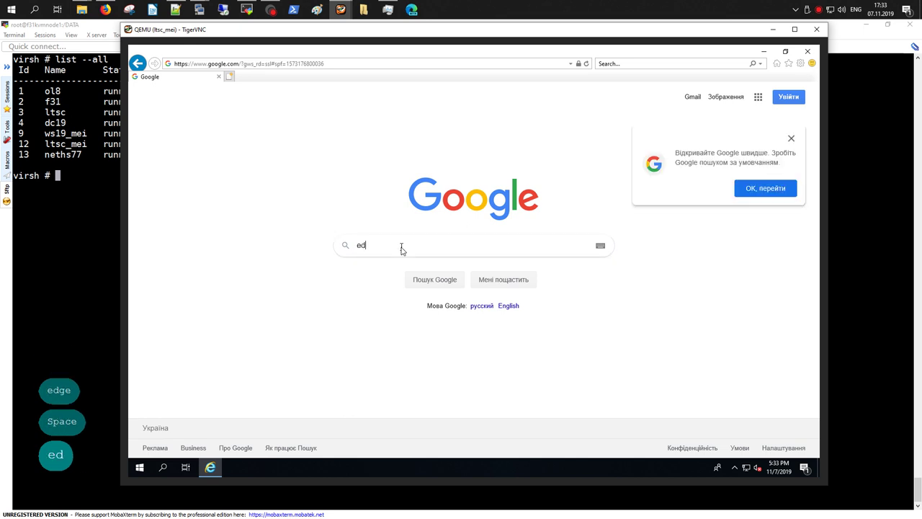
text(ge )
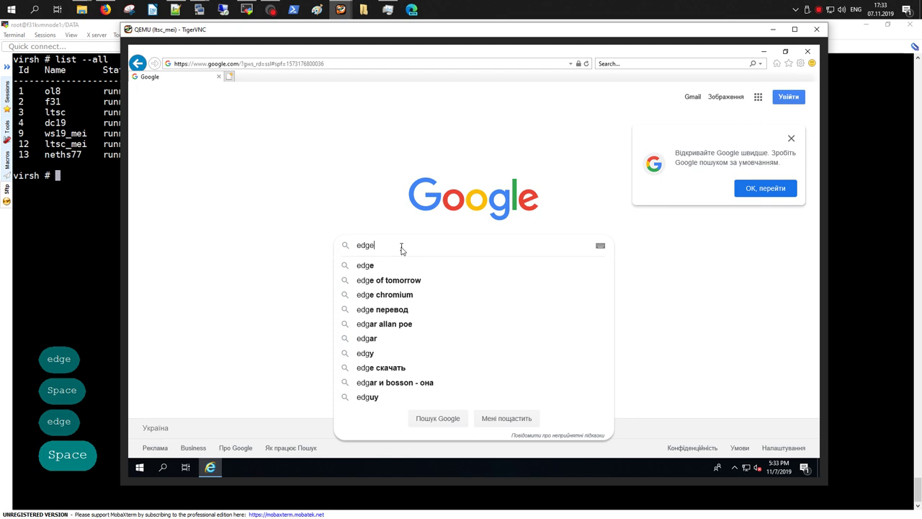
text(insi)
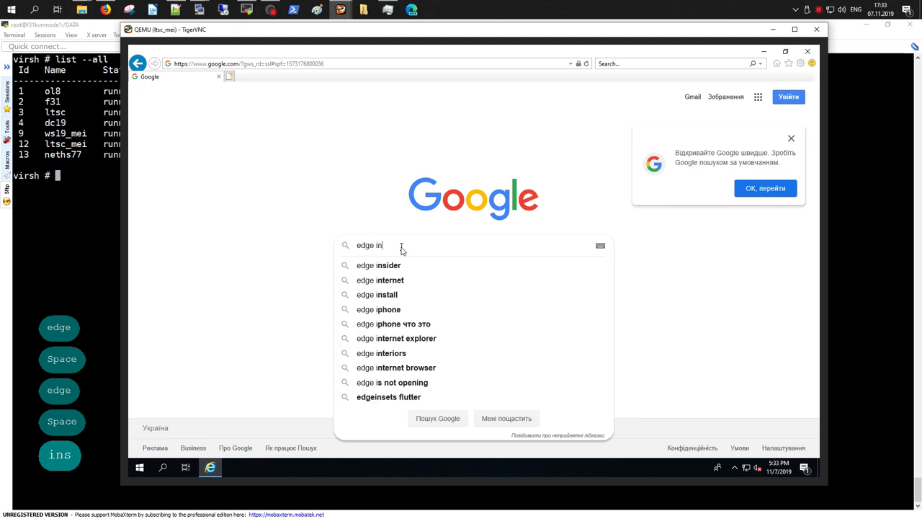
key(BackSpace)
text(si)
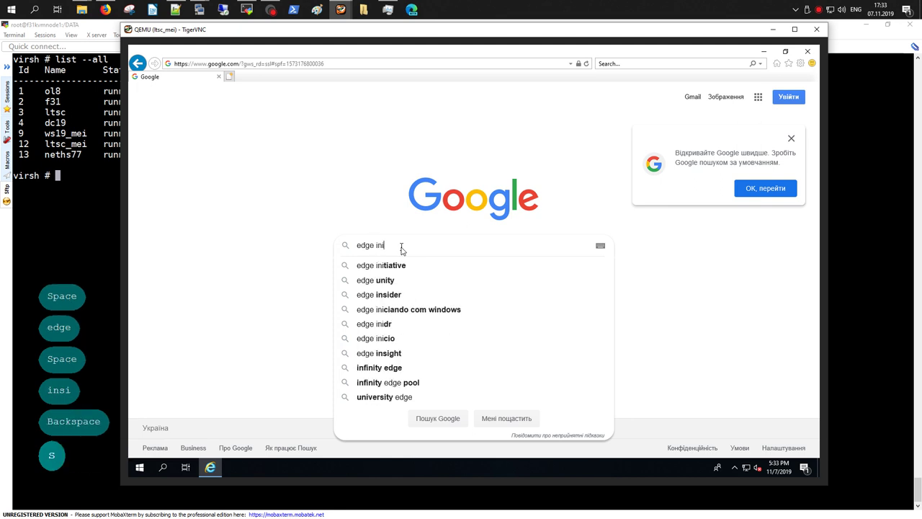
key(Tab)
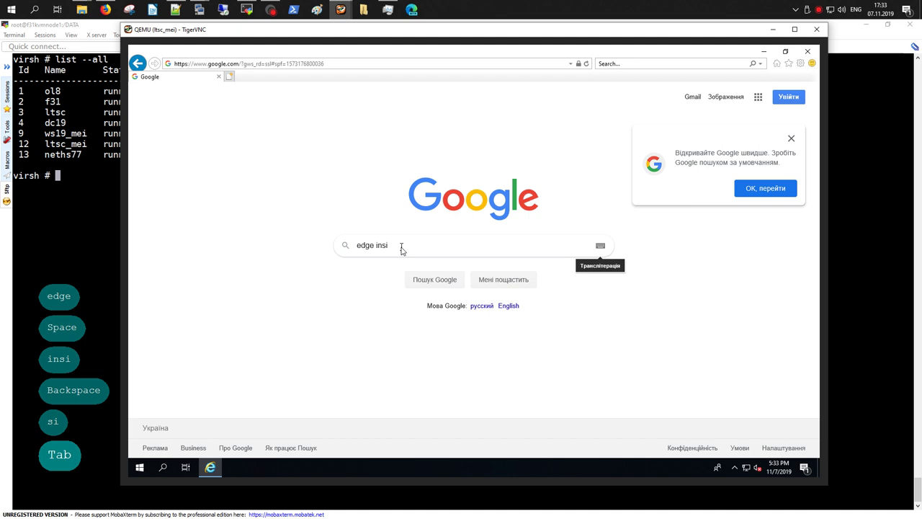
text(der)
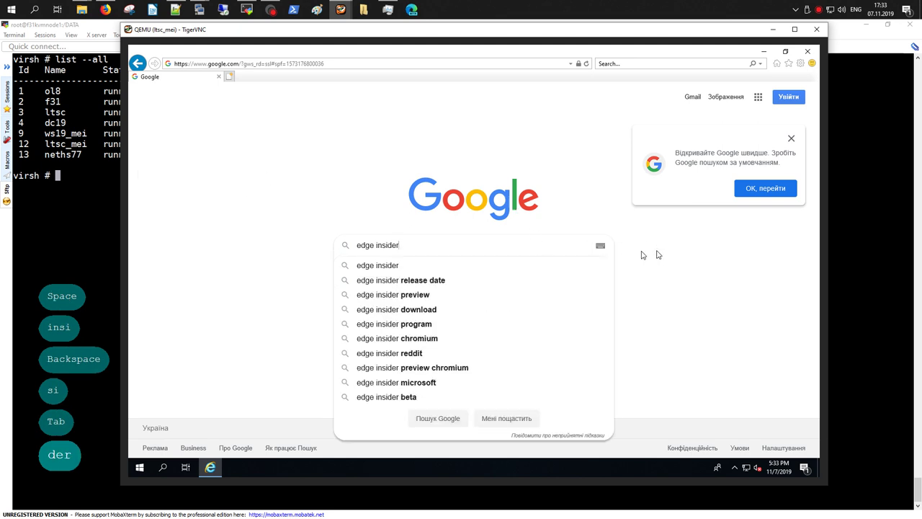
key(Return)
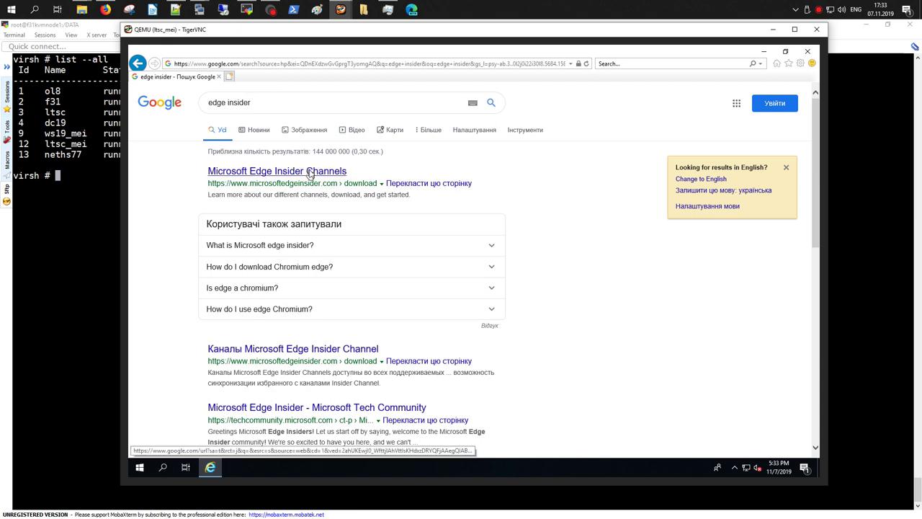
click(310, 172)
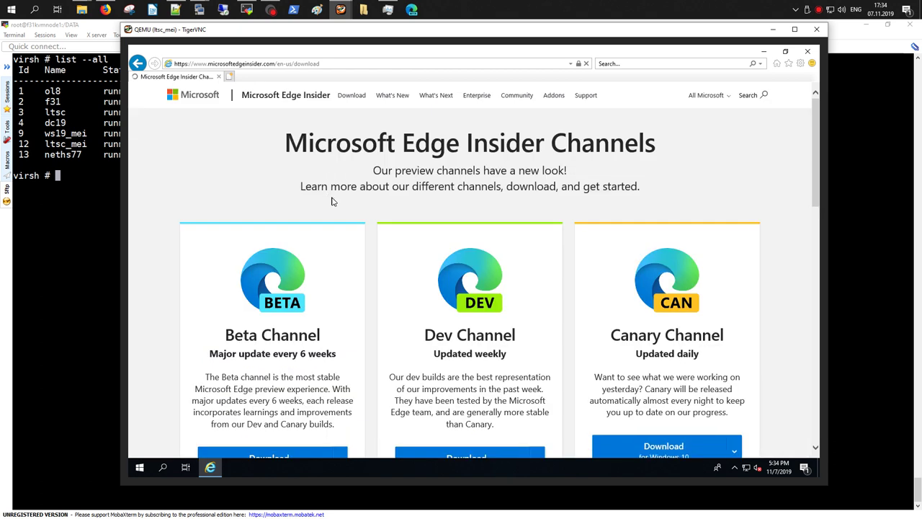
Step: Examine the Beta, Dev and Canary channels and the other platforms offered for the Beta download
scroll(332, 201, down, 3)
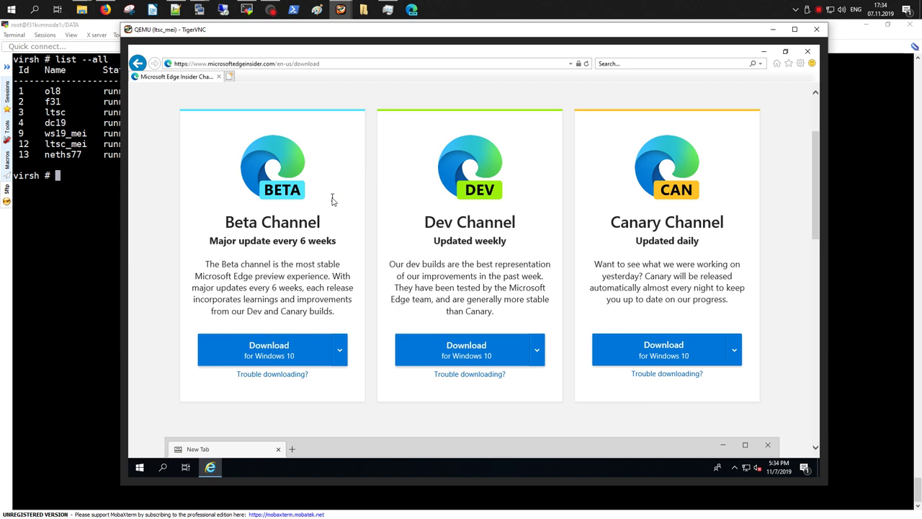
scroll(331, 201, down, 1)
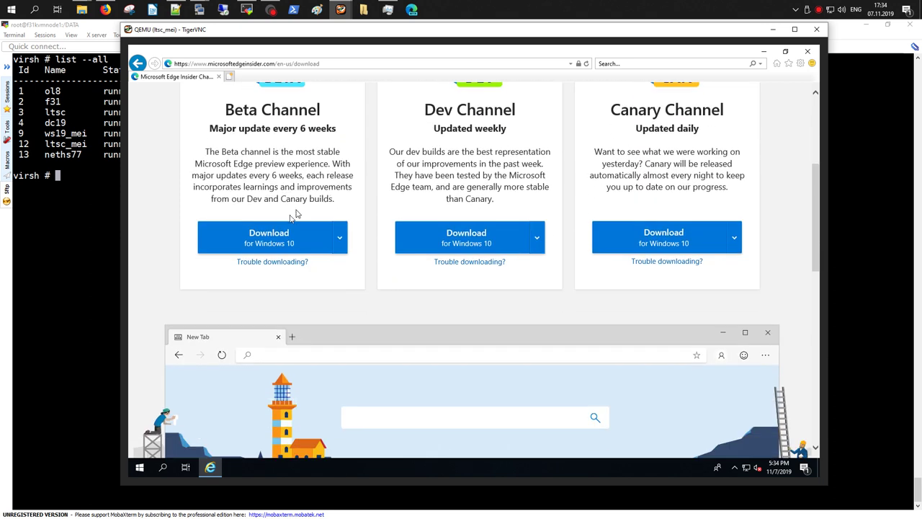
click(341, 236)
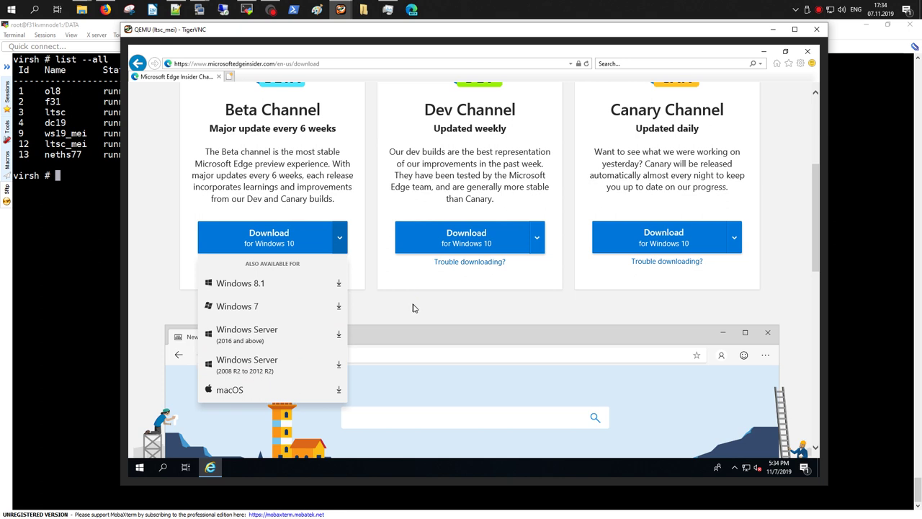
scroll(412, 306, up, 3)
scroll(415, 306, down, 2)
scroll(414, 306, up, 2)
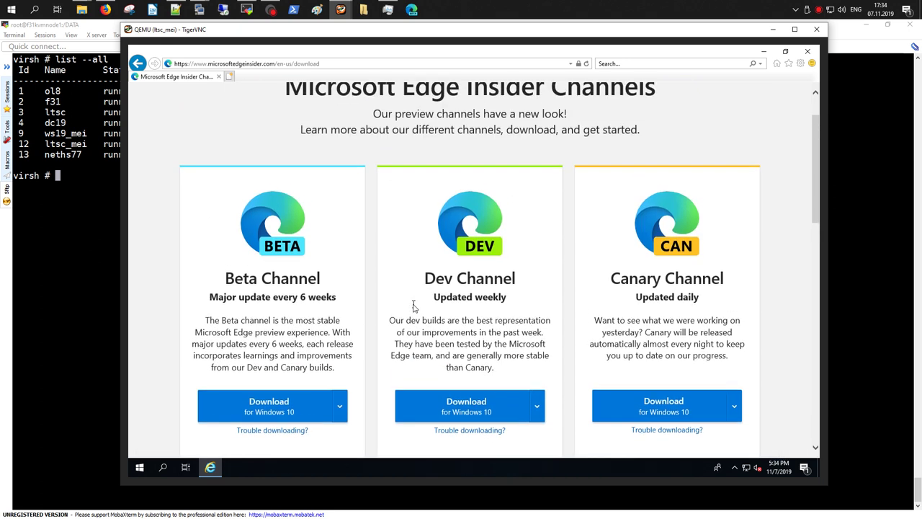
drag(816, 188, 816, 183)
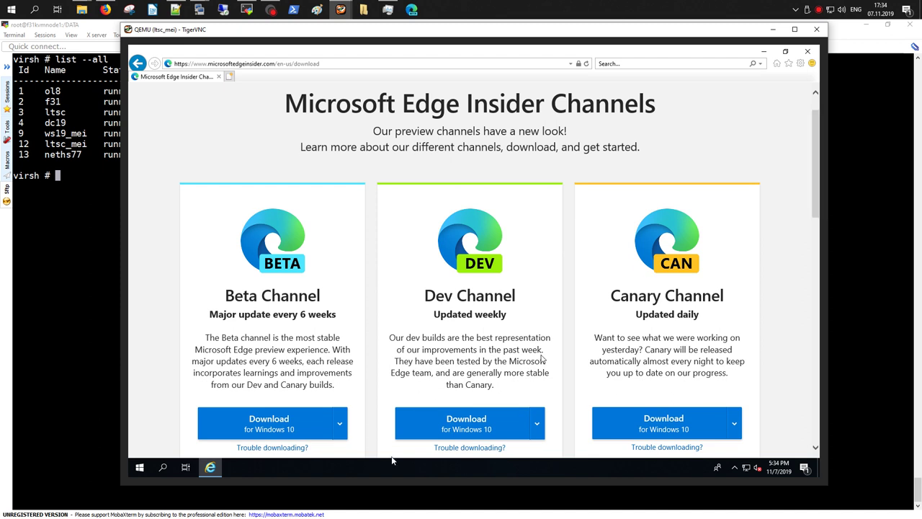
Step: Request the Beta Channel download for Windows 10, accept the license terms and dismiss the thank-you message
click(268, 431)
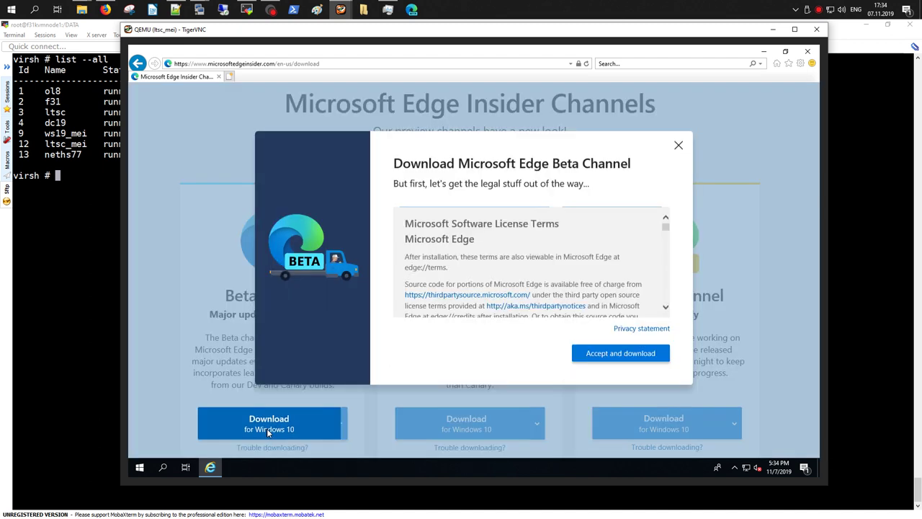
click(623, 356)
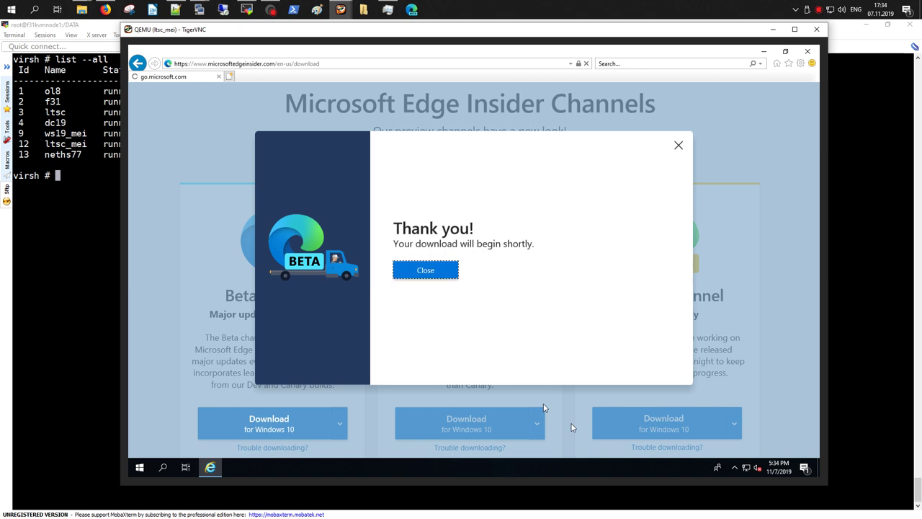
click(428, 268)
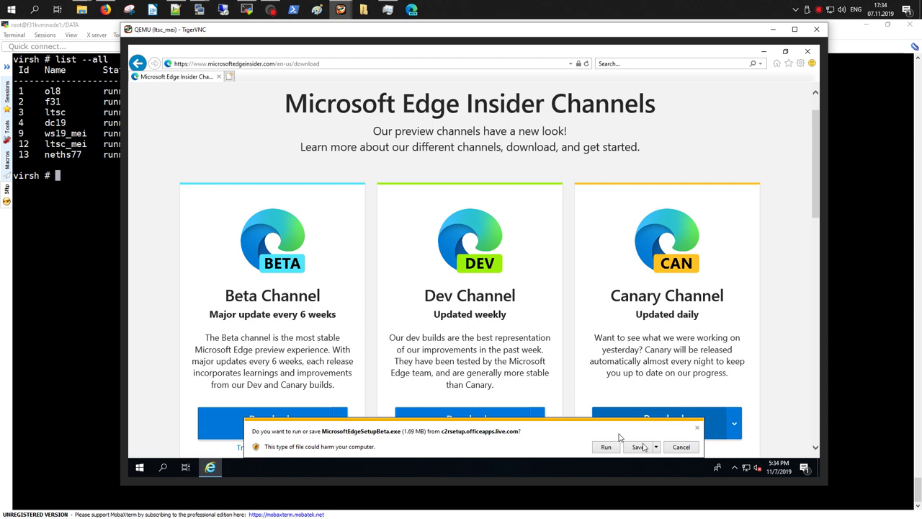
Step: Save the installer as MicrosoftEdgeSetupBeta in the Downloads folder
click(656, 447)
click(685, 435)
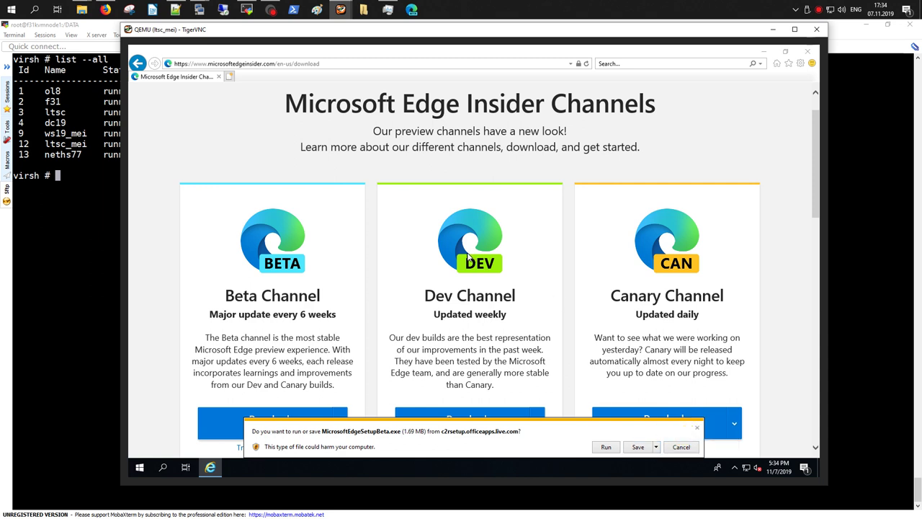
click(359, 214)
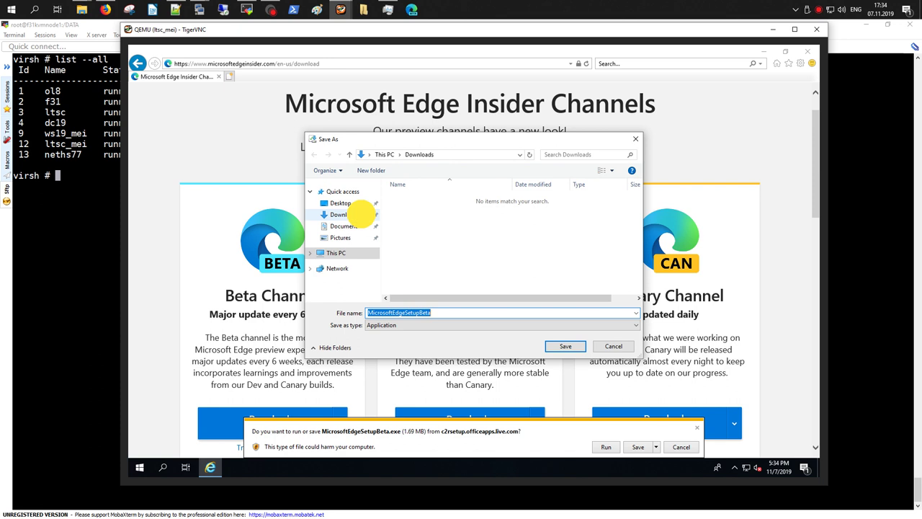
click(565, 346)
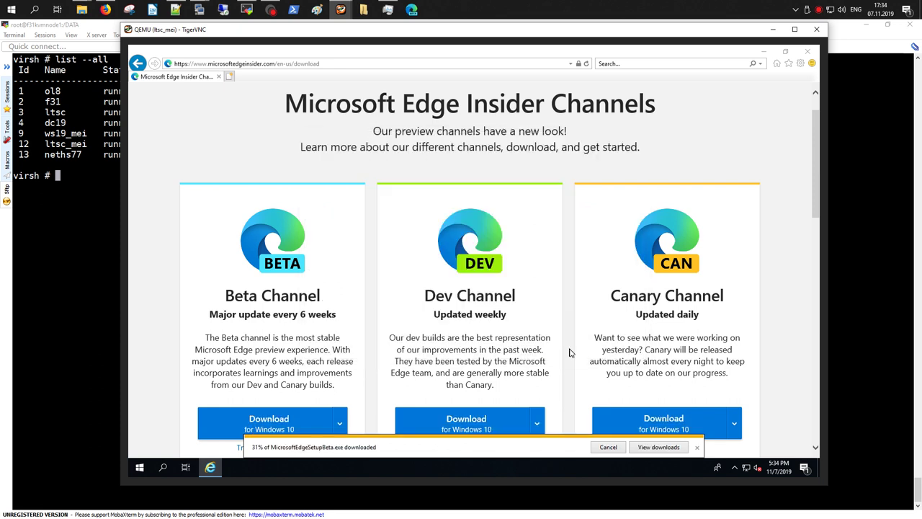
Step: Open the Downloads folder containing the installer from the browser's download list, and close the browser windows
click(659, 446)
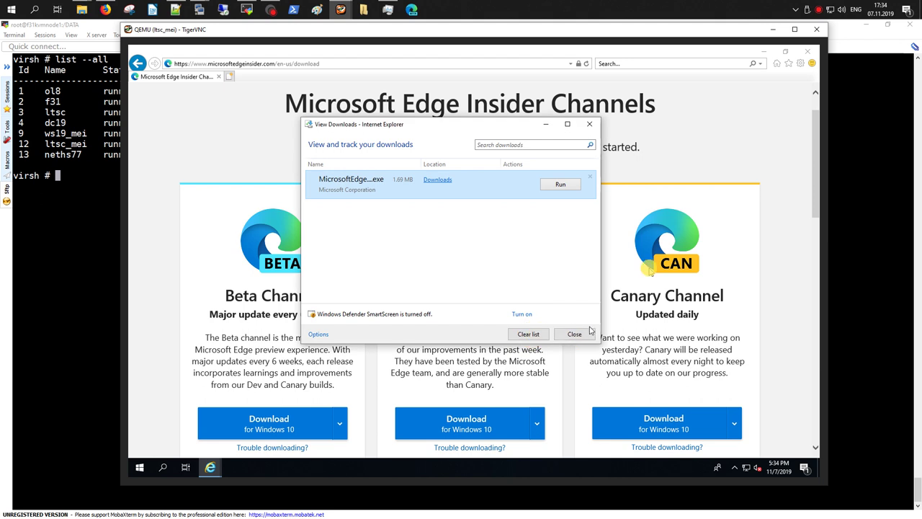
click(807, 51)
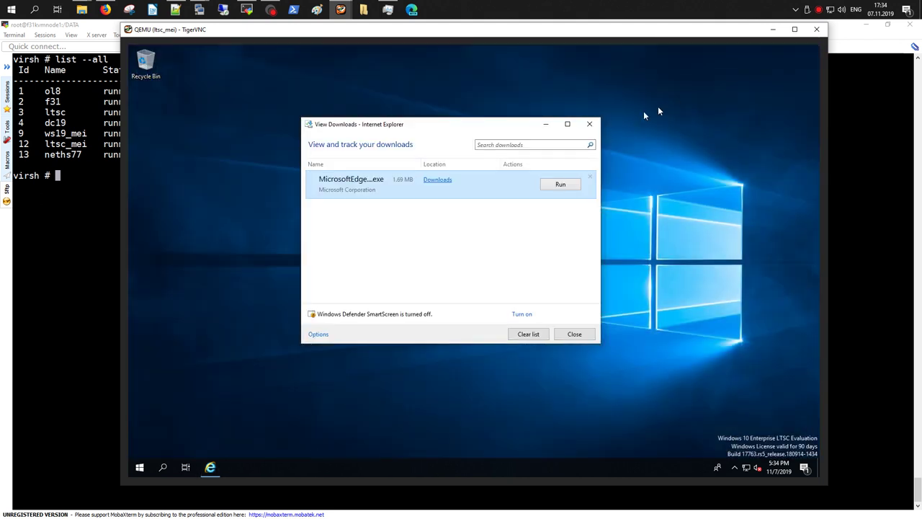
click(595, 125)
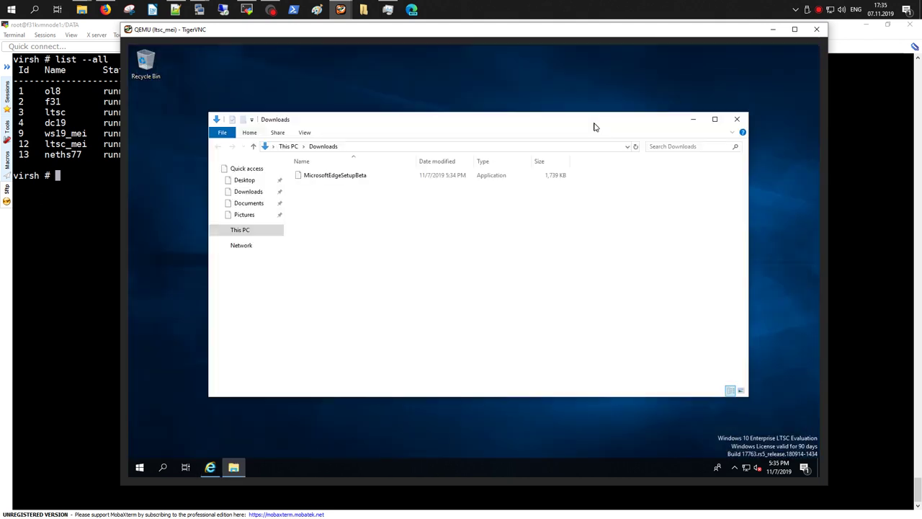
drag(593, 125, 582, 263)
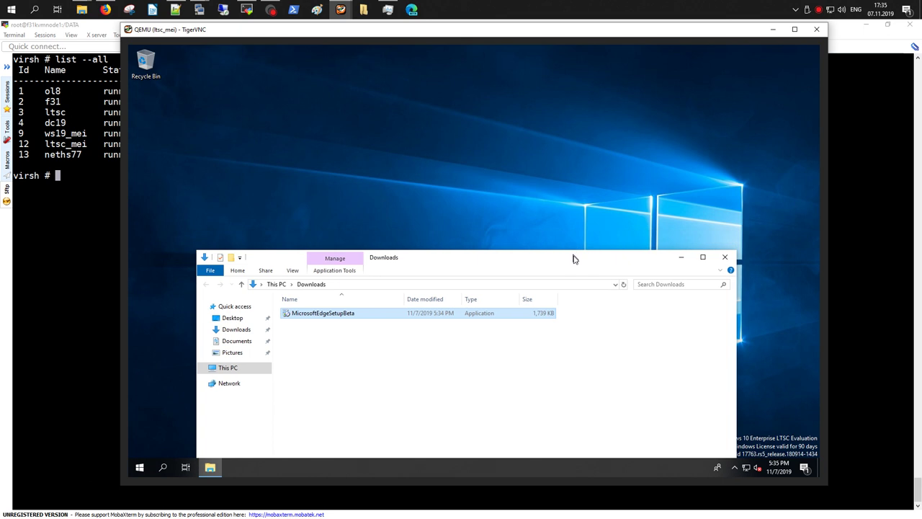
drag(648, 254, 655, 113)
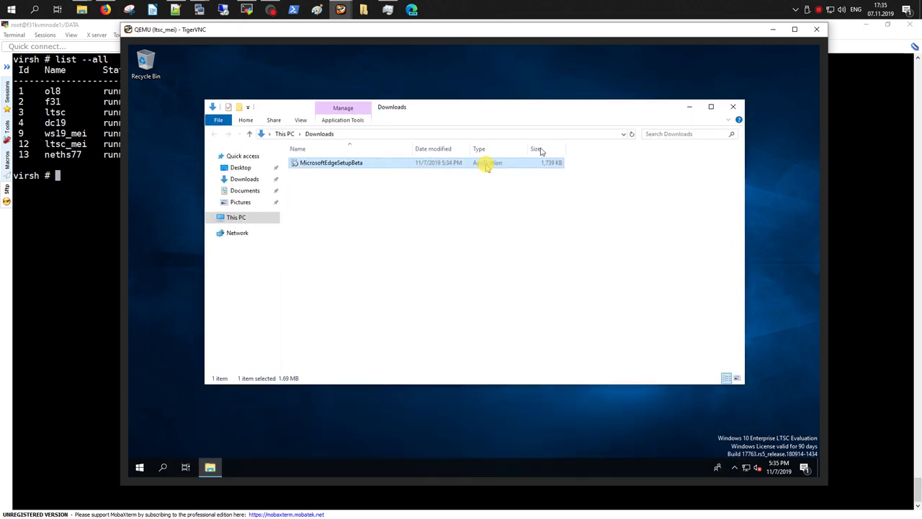
Step: Run MicrosoftEdgeSetupBeta and close the Downloads folder window
double_click(379, 164)
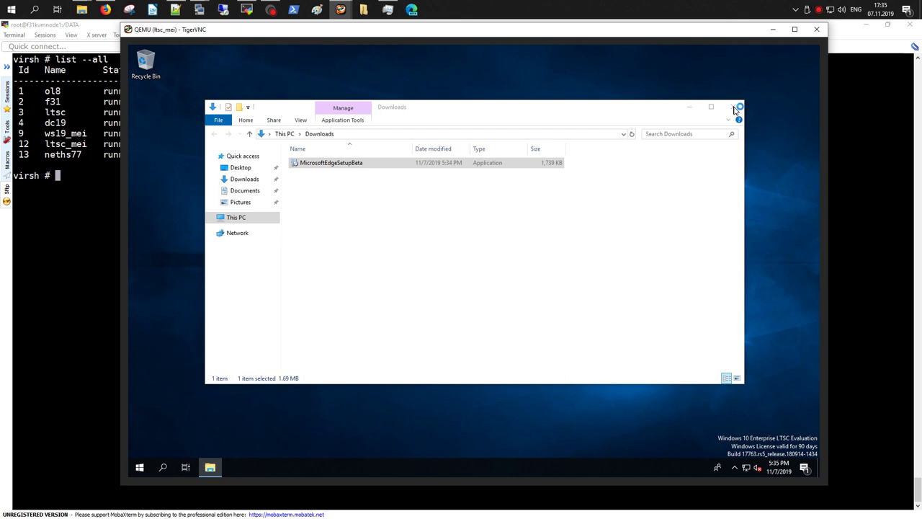
click(734, 108)
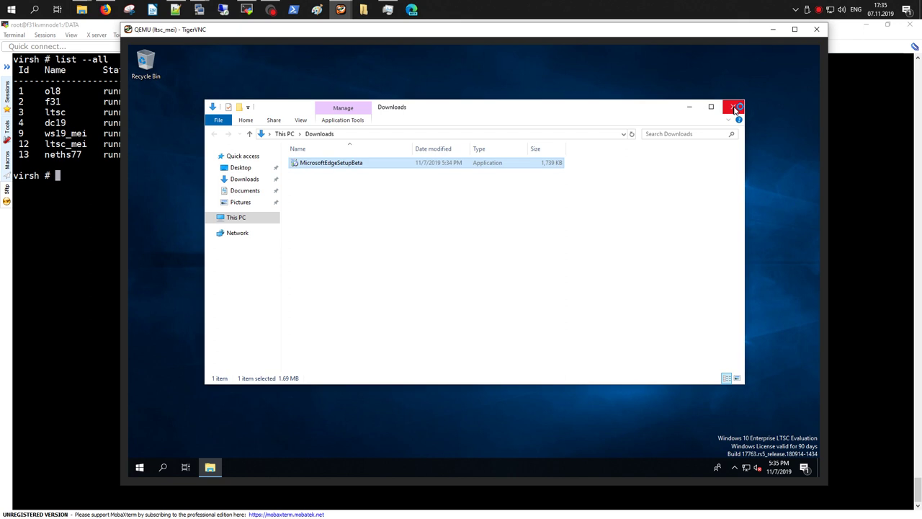
click(734, 108)
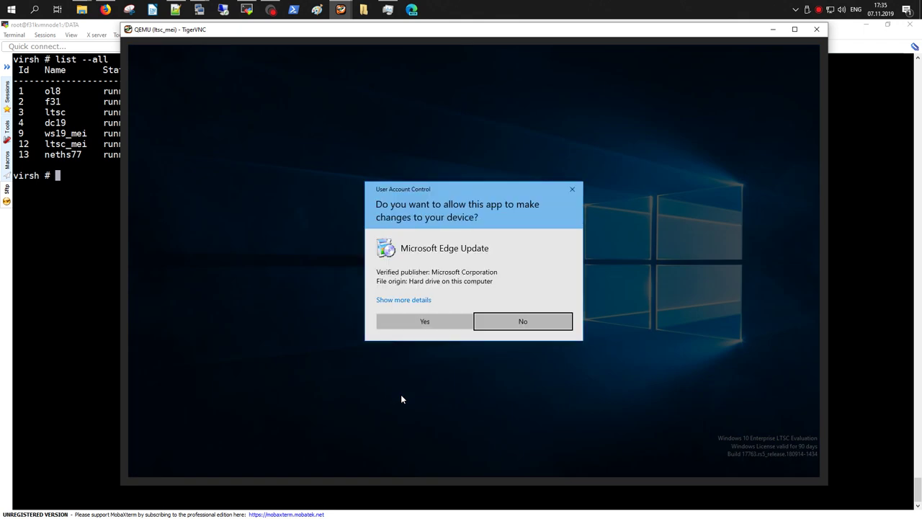
Step: Allow Microsoft Edge Update to make changes to the device so the Edge Beta installation proceeds
key(Left)
key(Return)
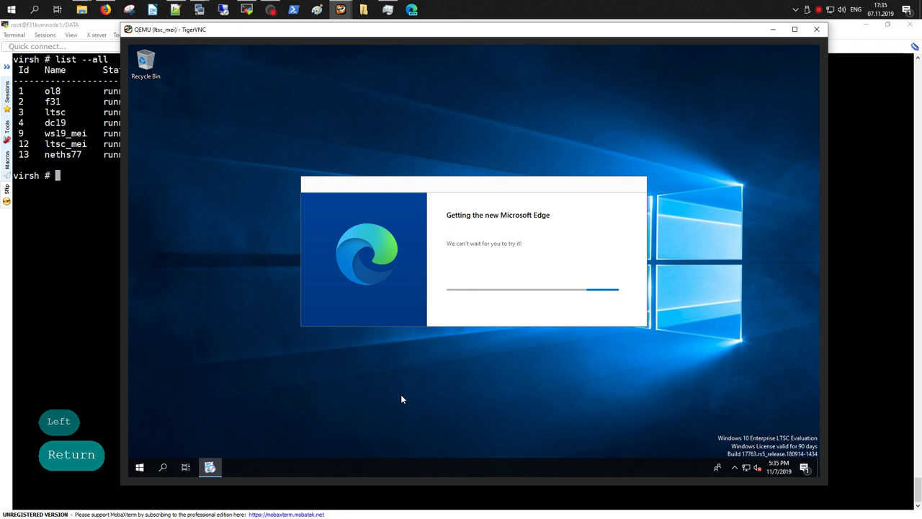
key(Left)
key(Return)
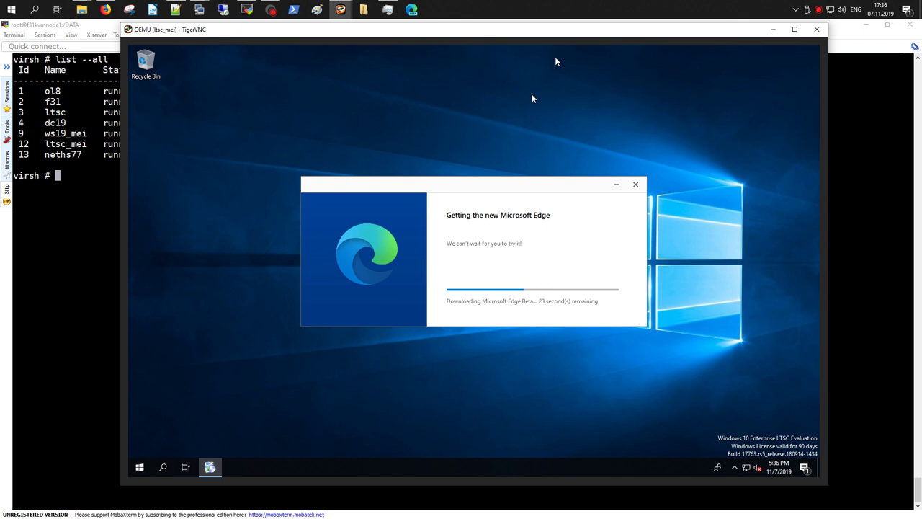
key(shift+F9)
key(shift+F9)
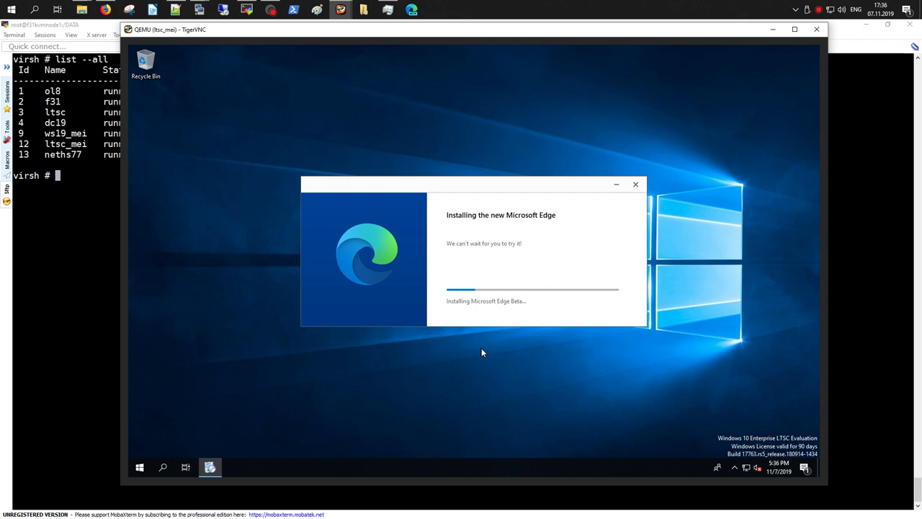
key(shift)
drag(545, 188, 549, 198)
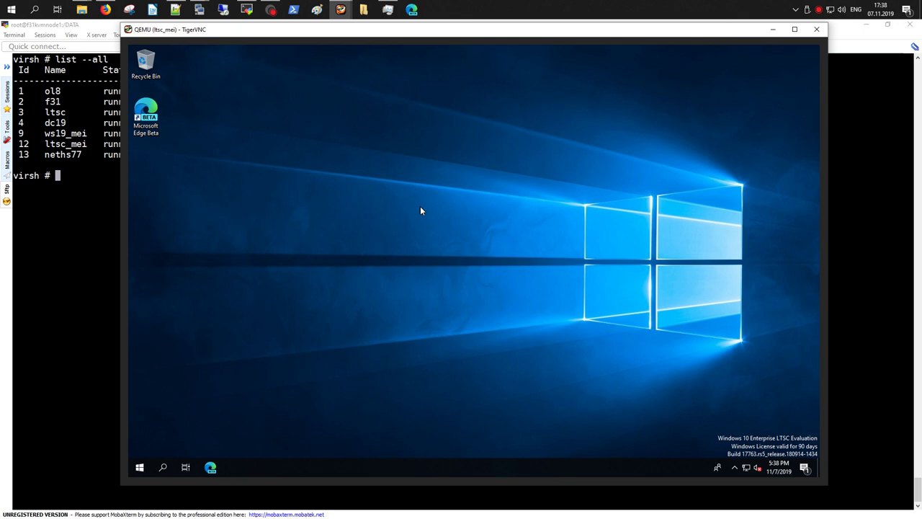
key(shift+F9)
key(shift+F9)
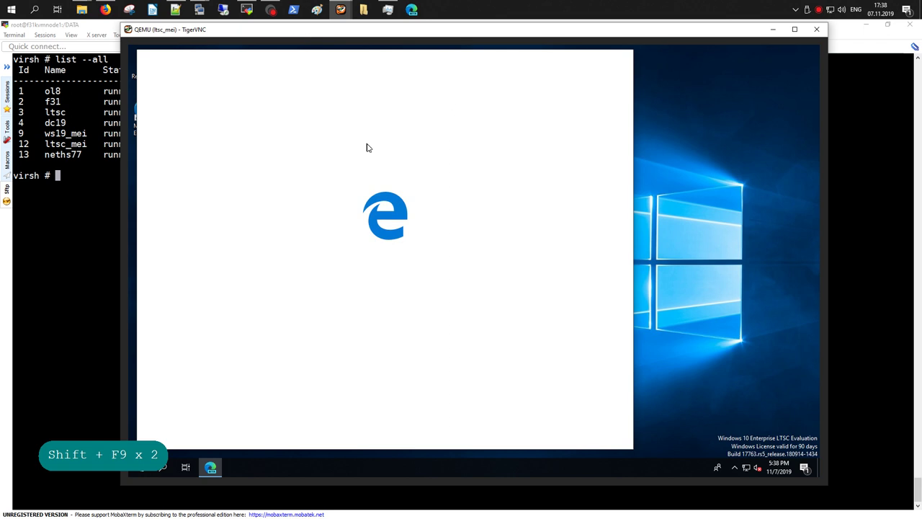
Step: Complete the first-run welcome setup with the Focused new tab layout and without signing in, and maximize the browser window
click(466, 61)
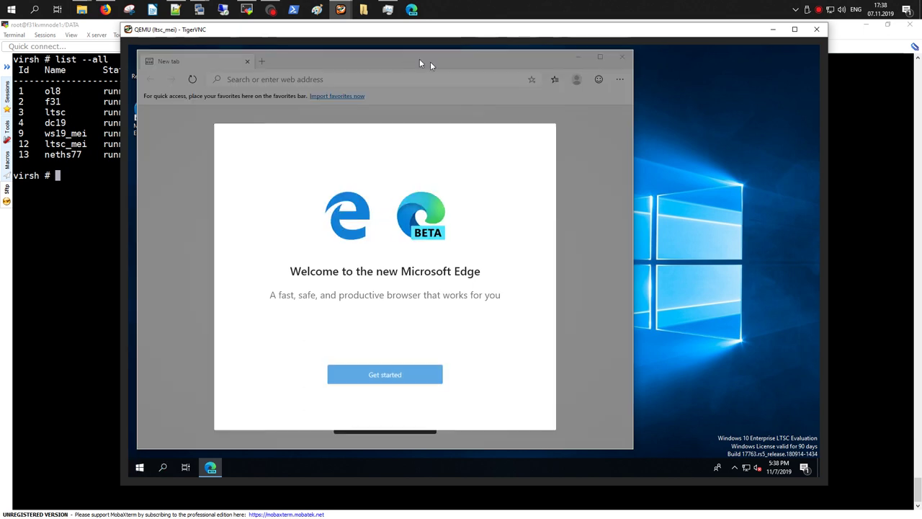
click(394, 62)
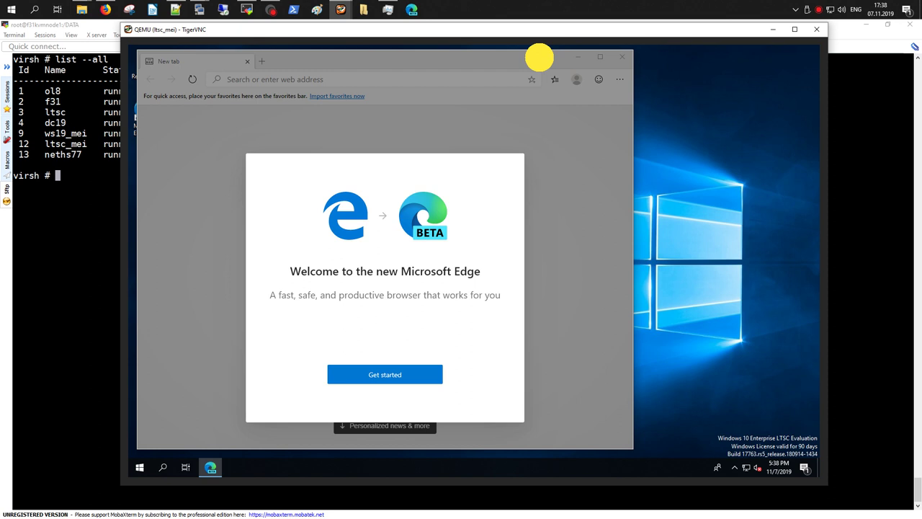
click(386, 374)
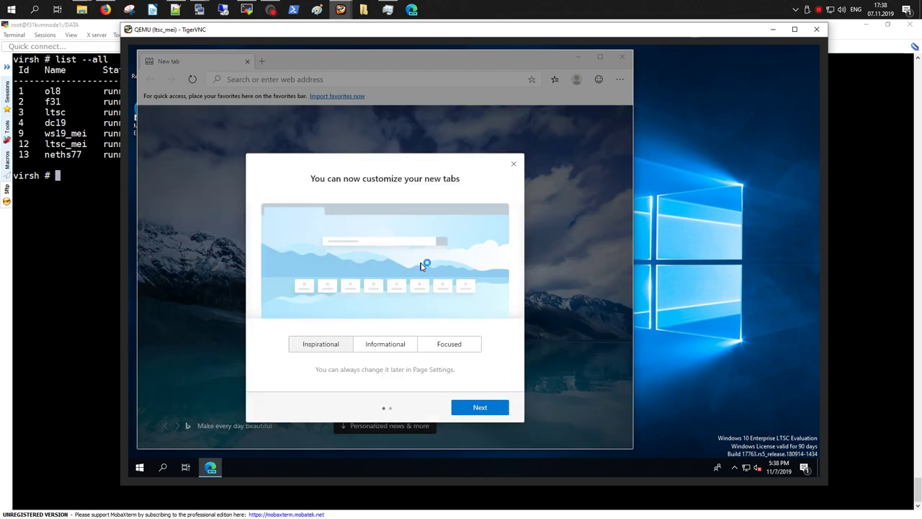
click(384, 346)
click(435, 345)
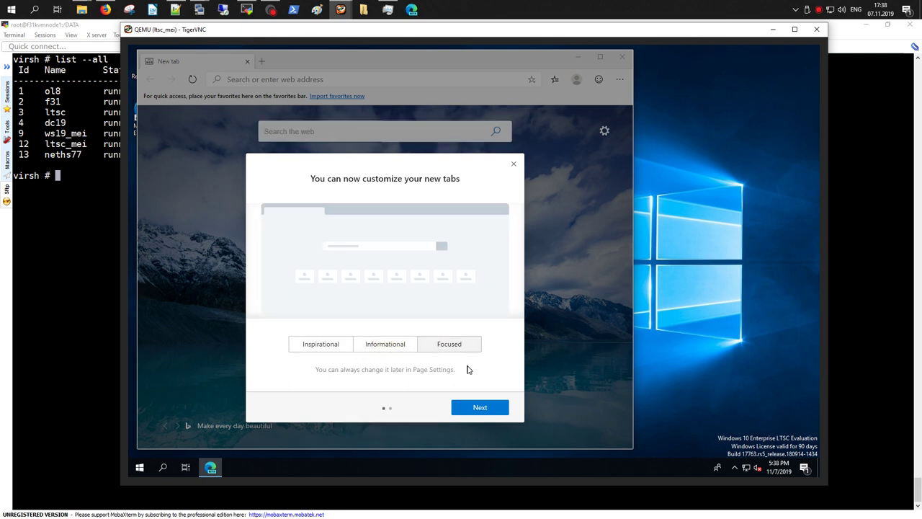
click(489, 409)
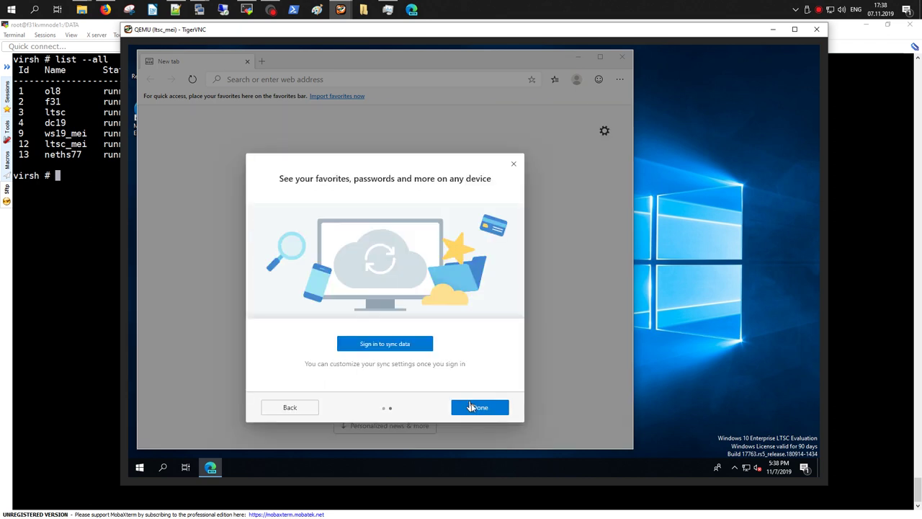
click(472, 407)
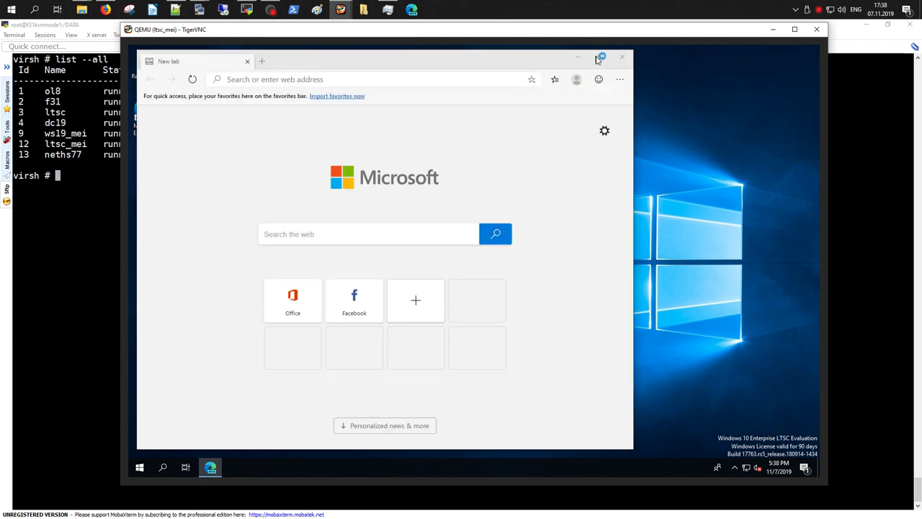
click(599, 57)
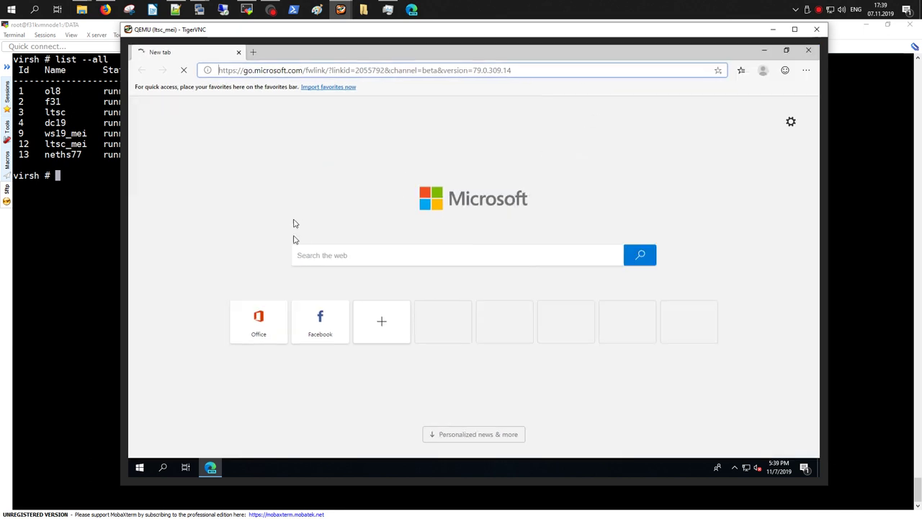
Step: Remove the Office and Facebook quick links from the new tab page, and replace the welcome tab with a new tab
click(280, 312)
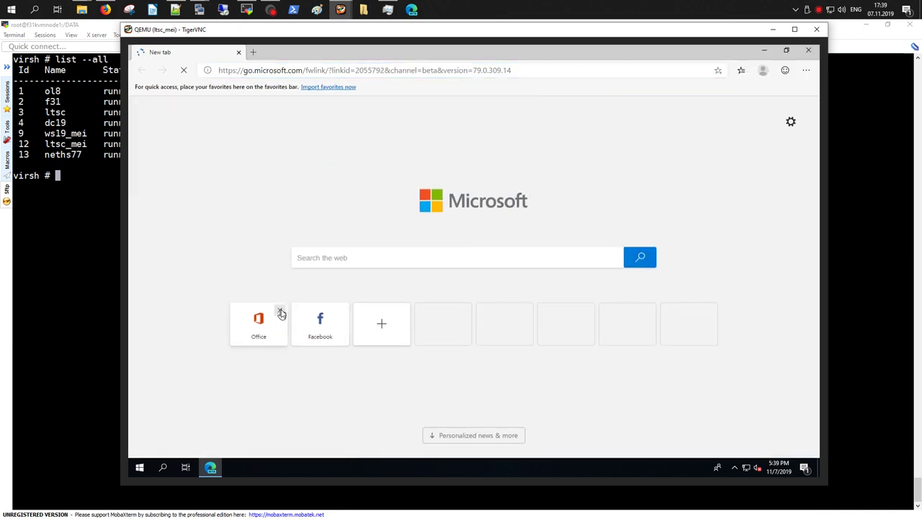
click(281, 312)
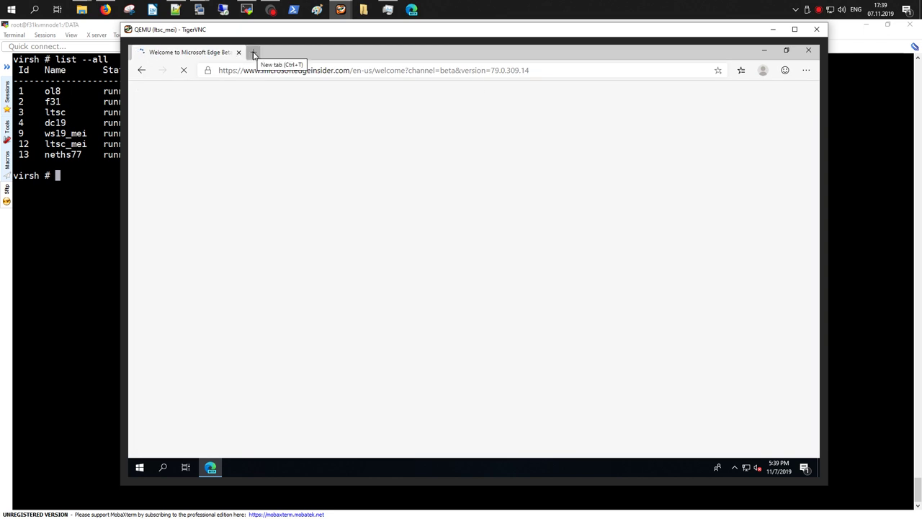
click(253, 52)
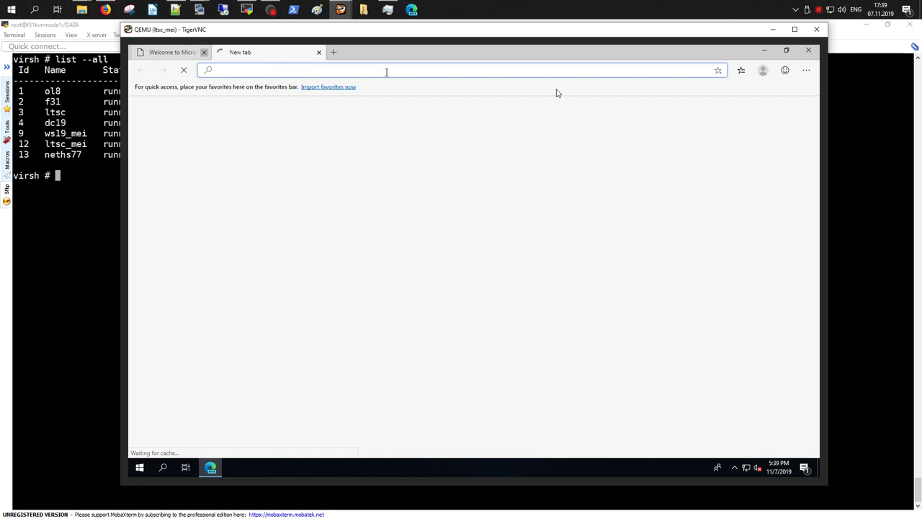
Step: Look at the browser's main menu, favorites list, profile options and Send feedback form, closing each without changes
click(806, 70)
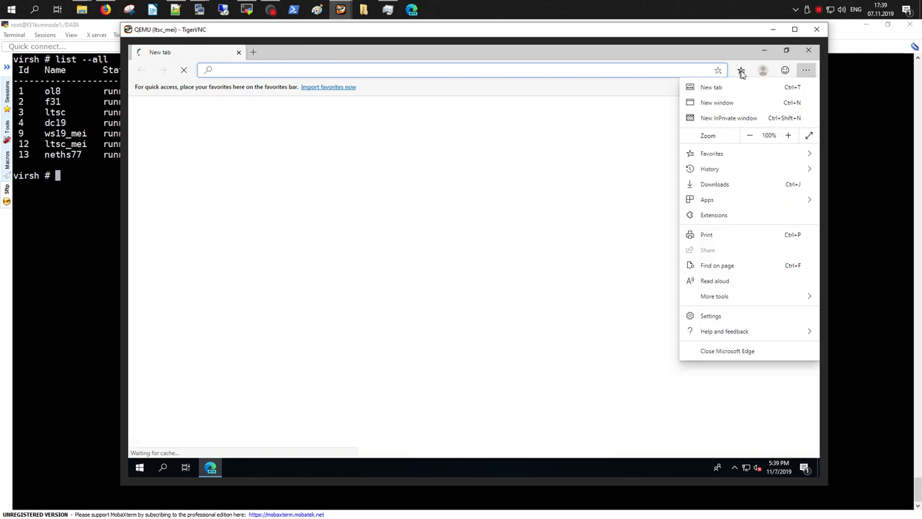
click(742, 72)
click(742, 72)
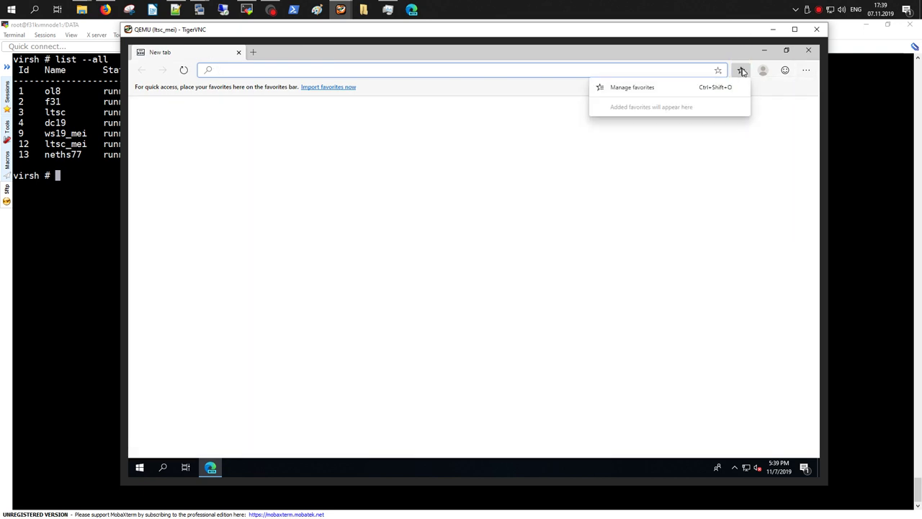
click(766, 74)
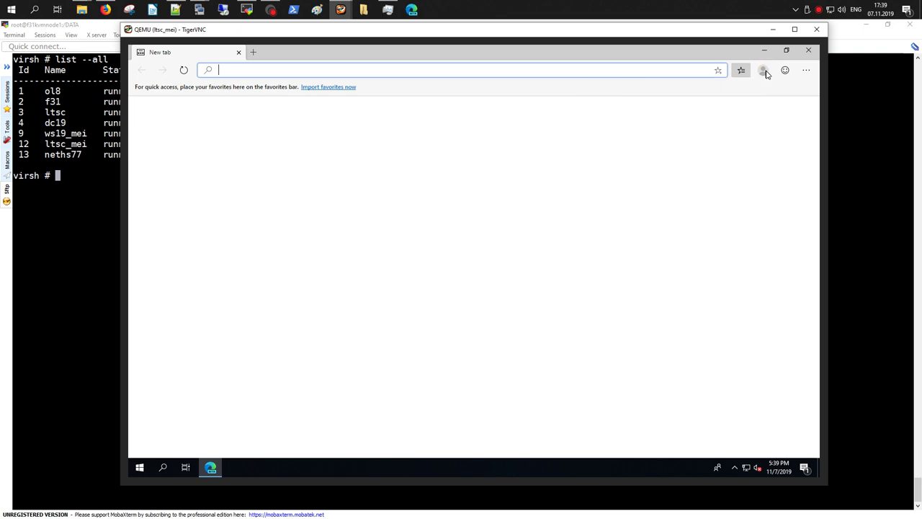
click(766, 74)
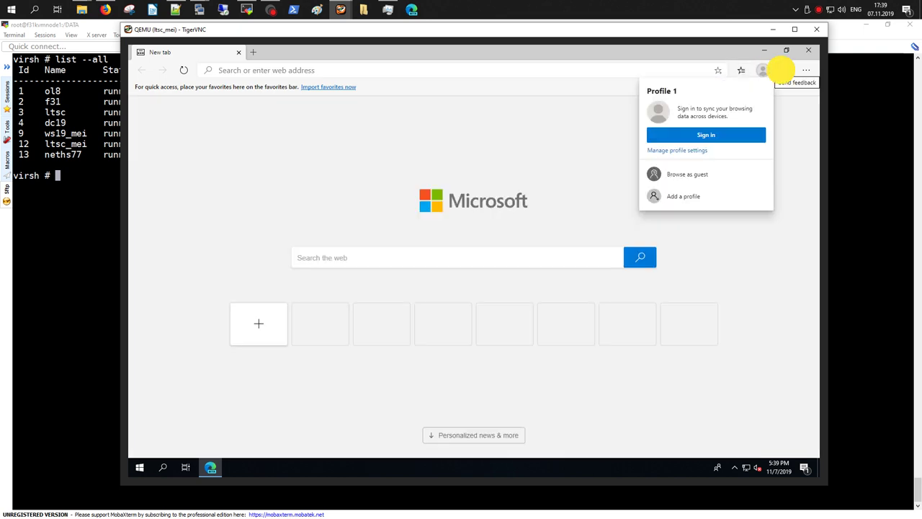
click(784, 72)
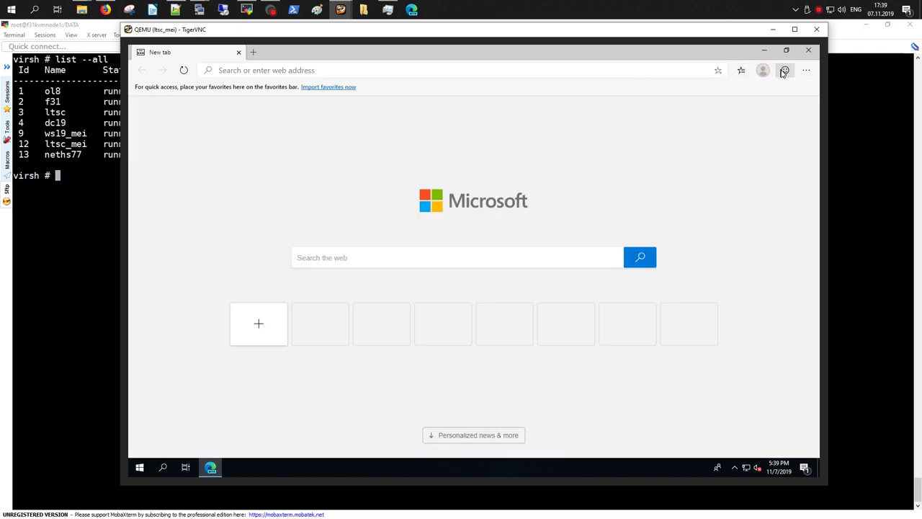
click(785, 73)
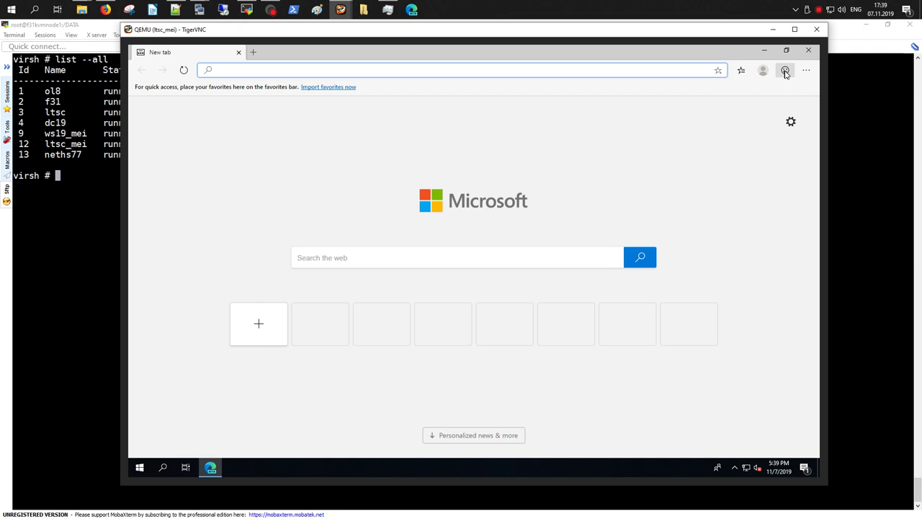
click(785, 73)
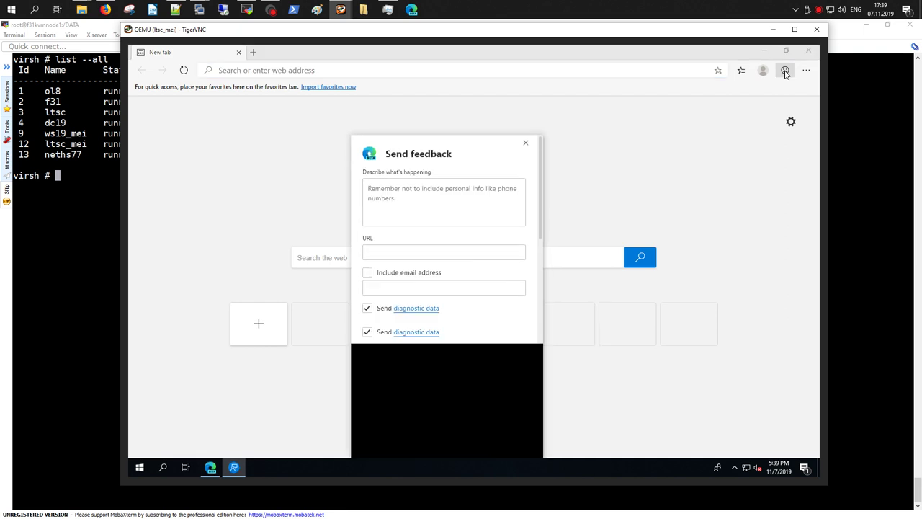
click(555, 111)
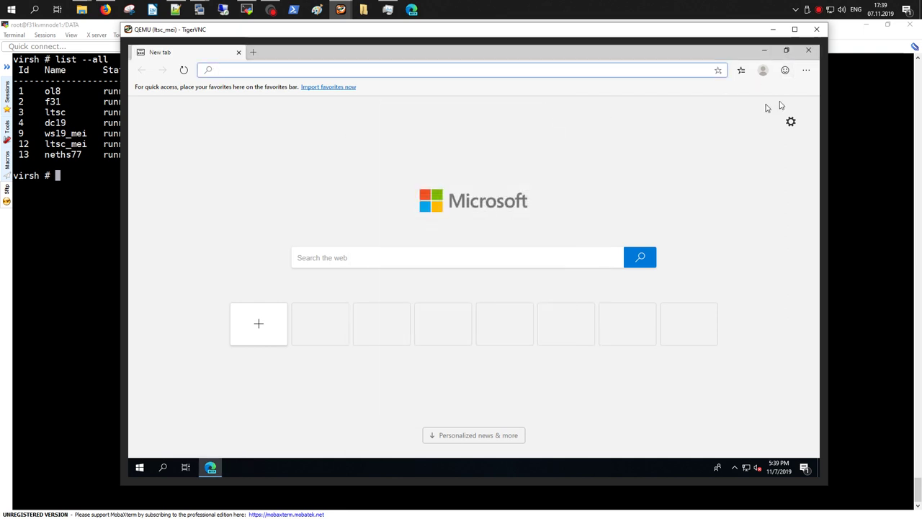
Step: Open the About Microsoft Edge page and examine the version number and update status
click(806, 70)
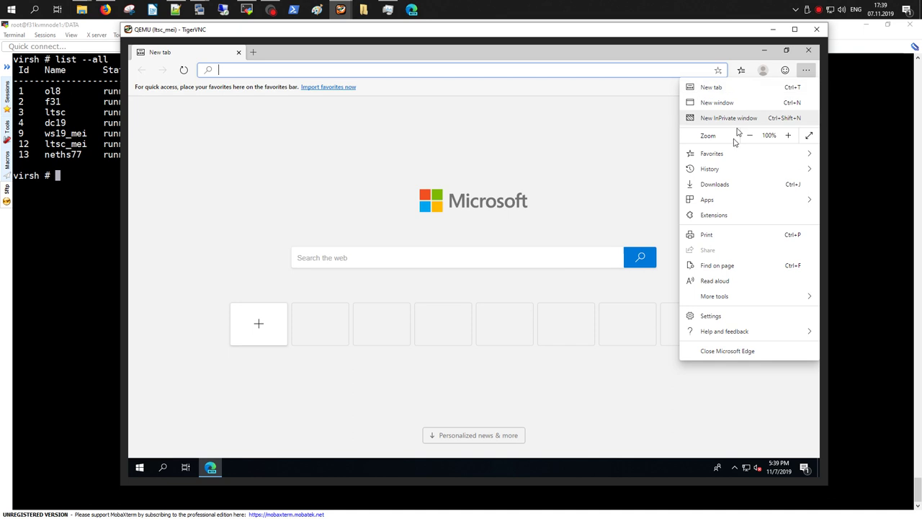
click(713, 332)
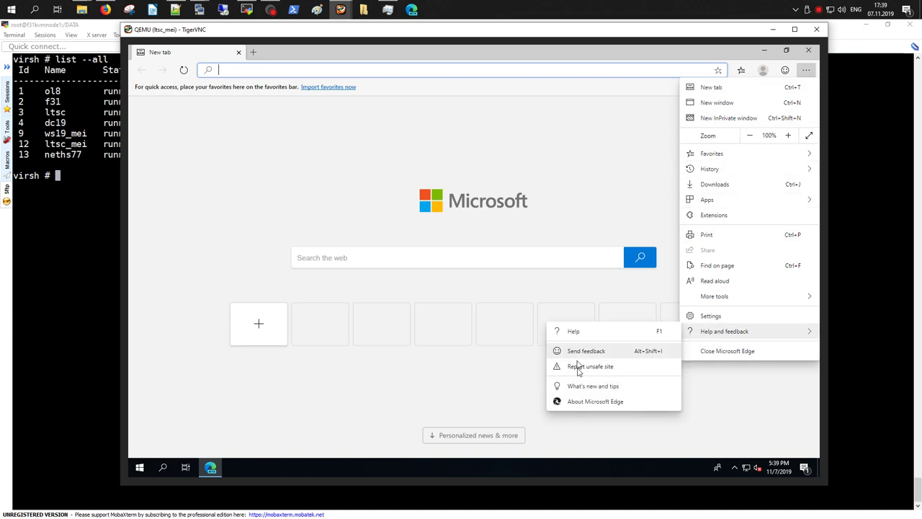
click(591, 403)
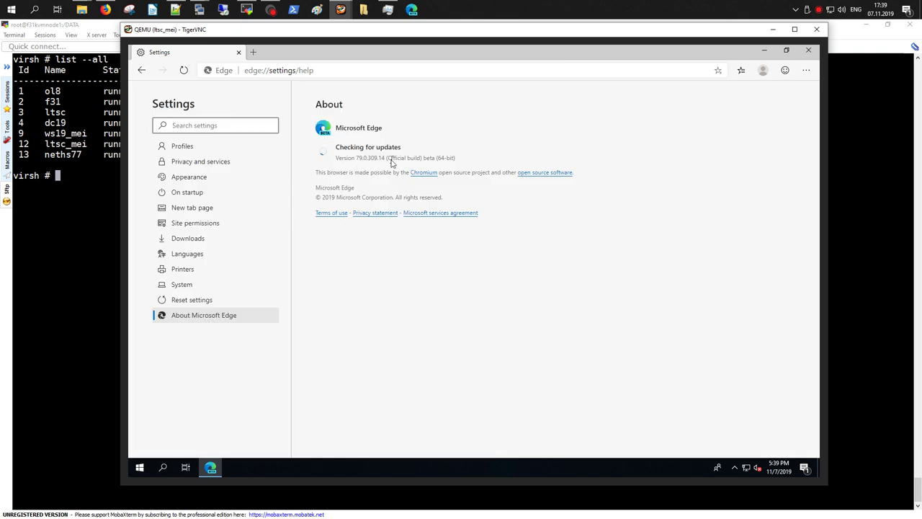
drag(454, 157, 328, 151)
click(353, 257)
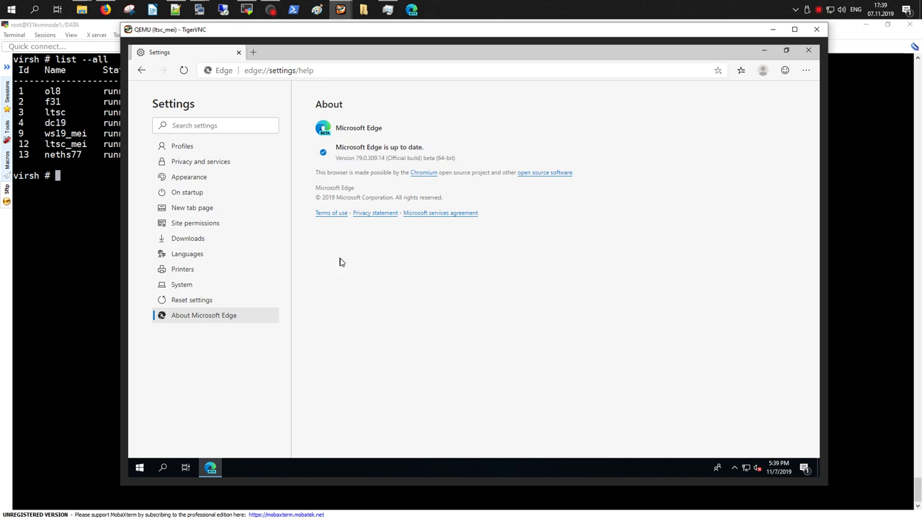
Step: Look through the Reset settings, System, Printers and Languages pages of the browser settings
click(196, 299)
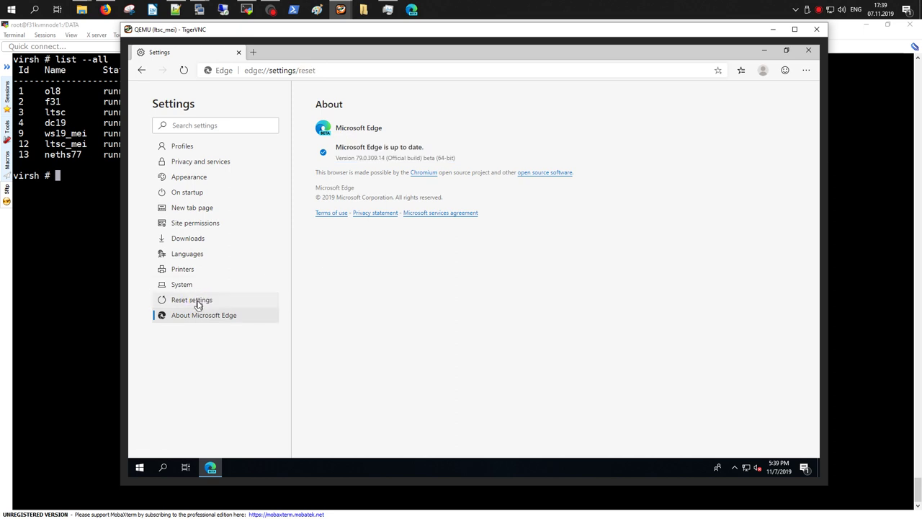
click(189, 287)
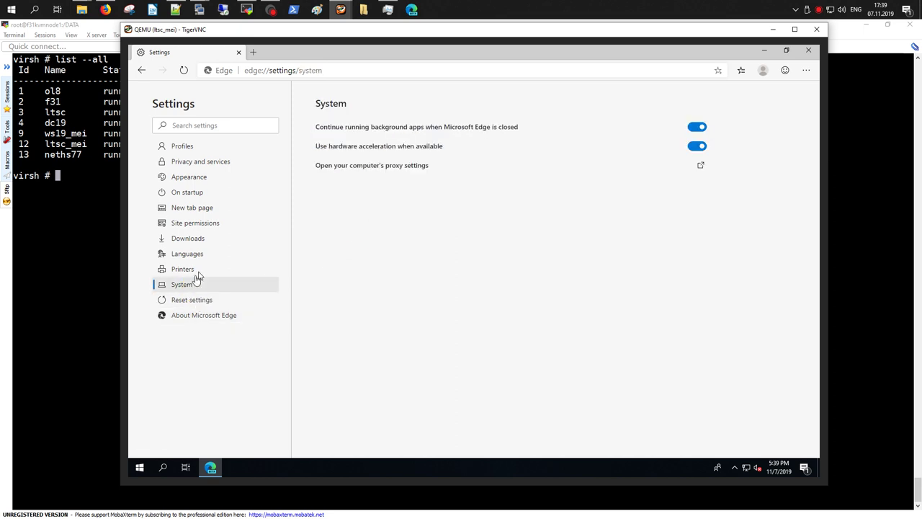
click(199, 271)
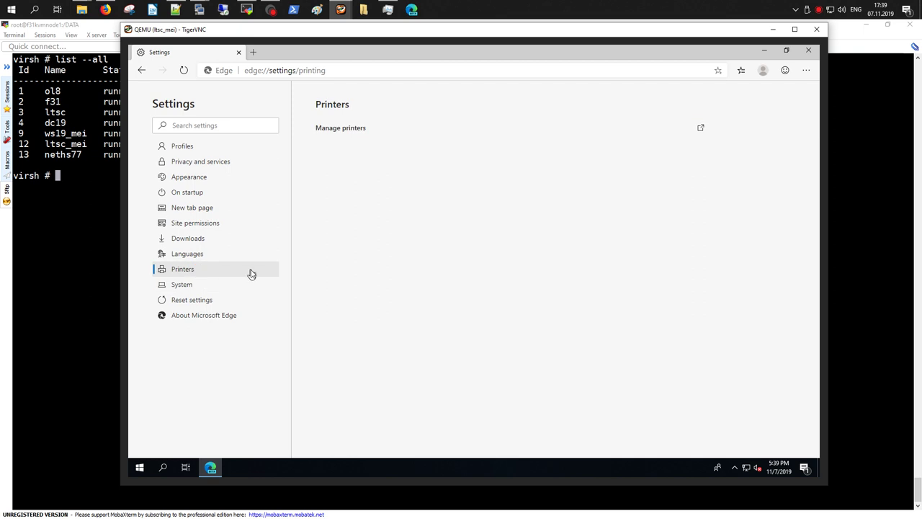
click(242, 255)
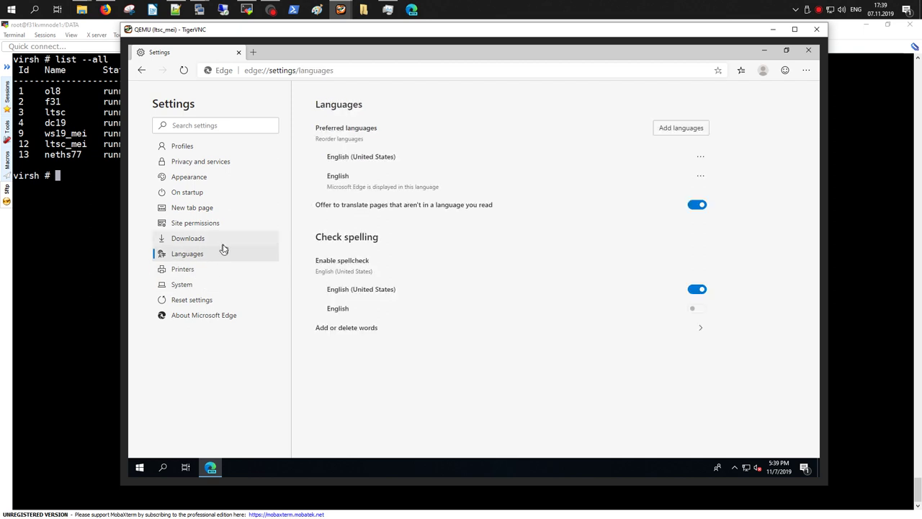
Step: Turn on asking where to save each file before downloading in the Downloads settings
click(229, 241)
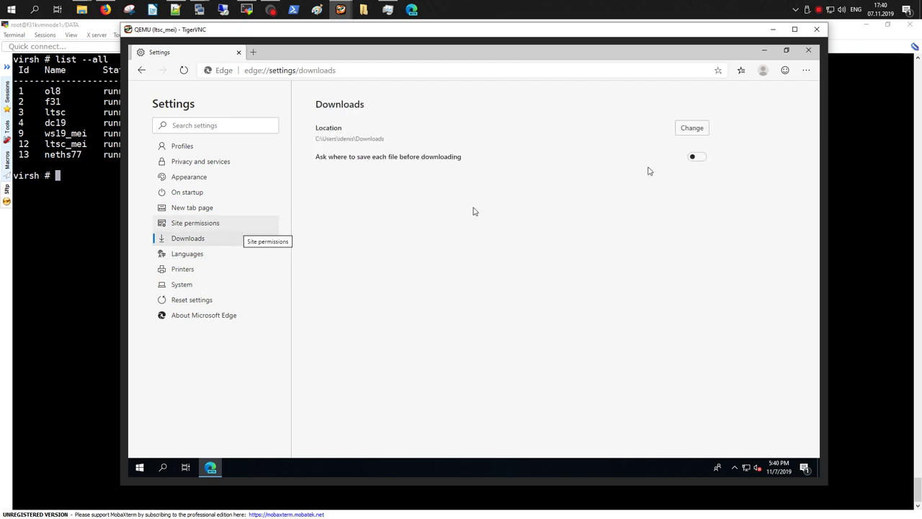
click(696, 157)
Step: Review the Site permissions, New tab page, On startup and Appearance pages of the browser settings
click(216, 224)
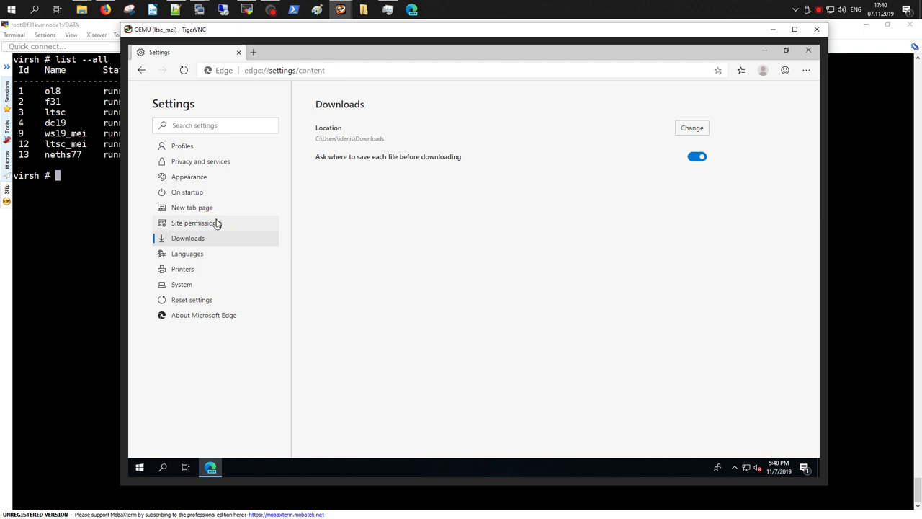
click(216, 208)
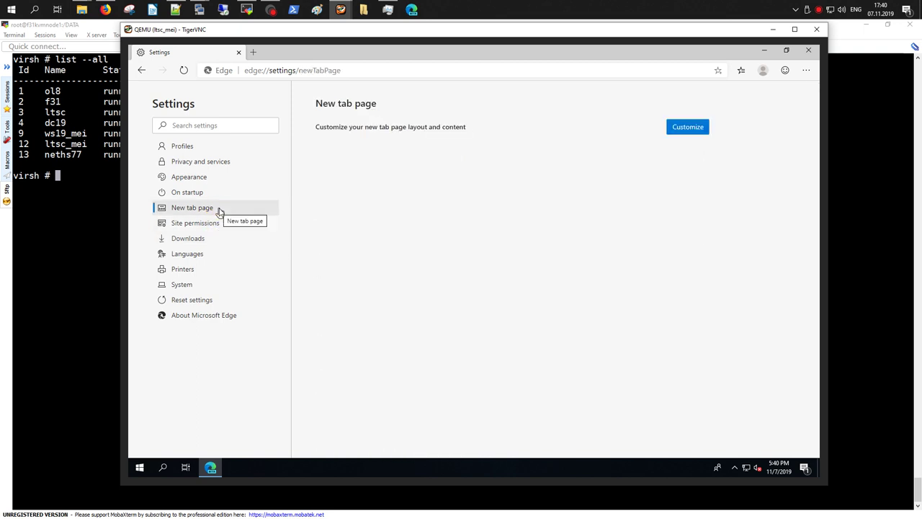
click(220, 194)
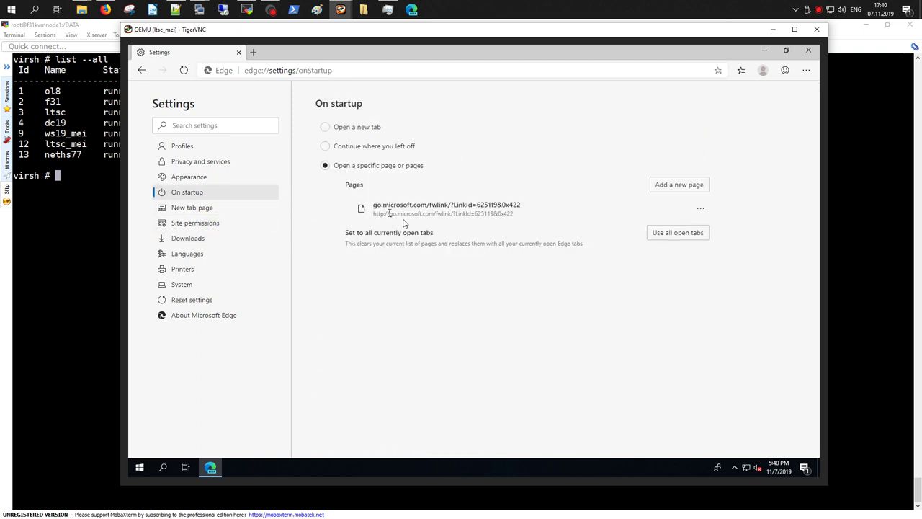
click(193, 179)
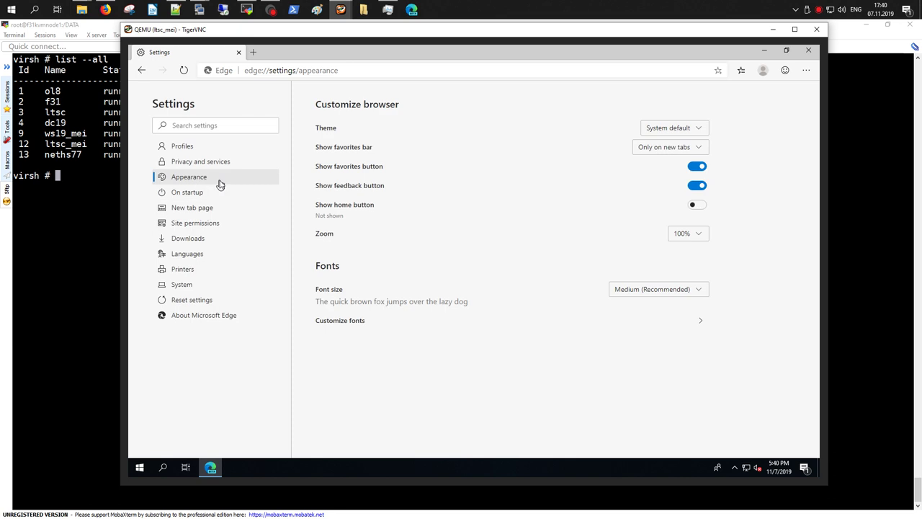